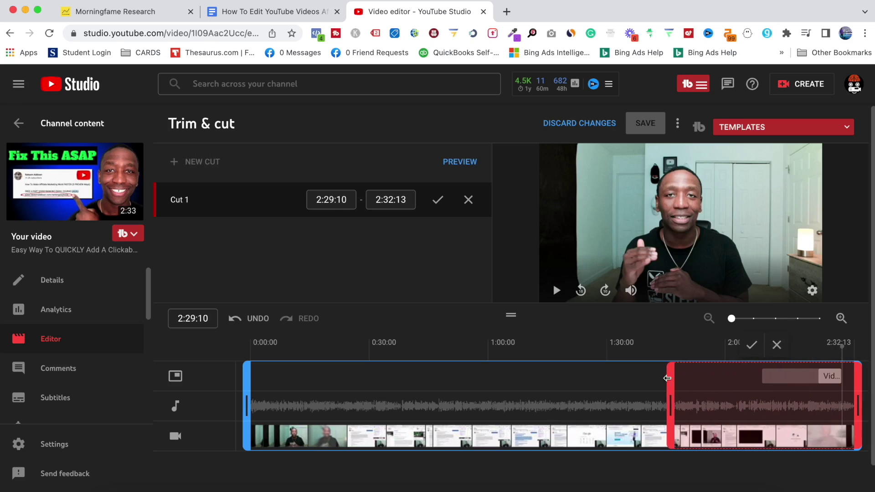
Show the channel's Content page listing its public videos, sorted by views
drag(670, 378, 540, 377)
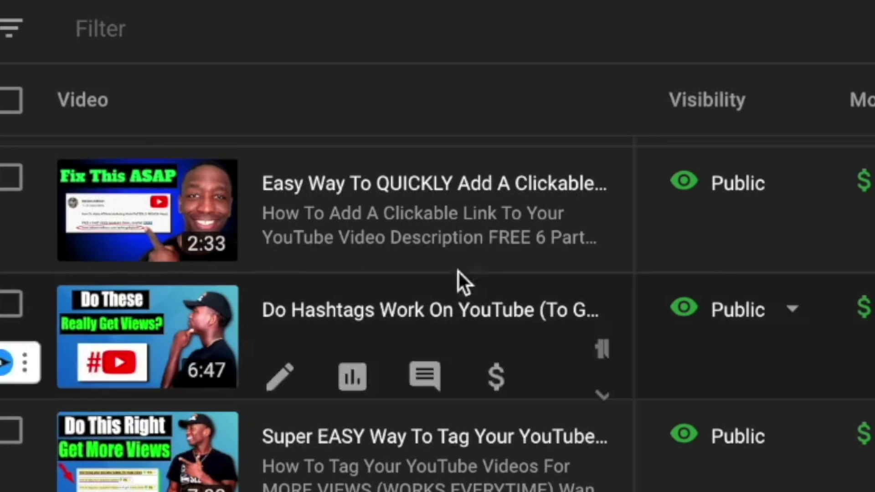
Open the details page of the 'Easy Way To QUICKLY Add A Clickable Link' video
mouse_move(313, 255)
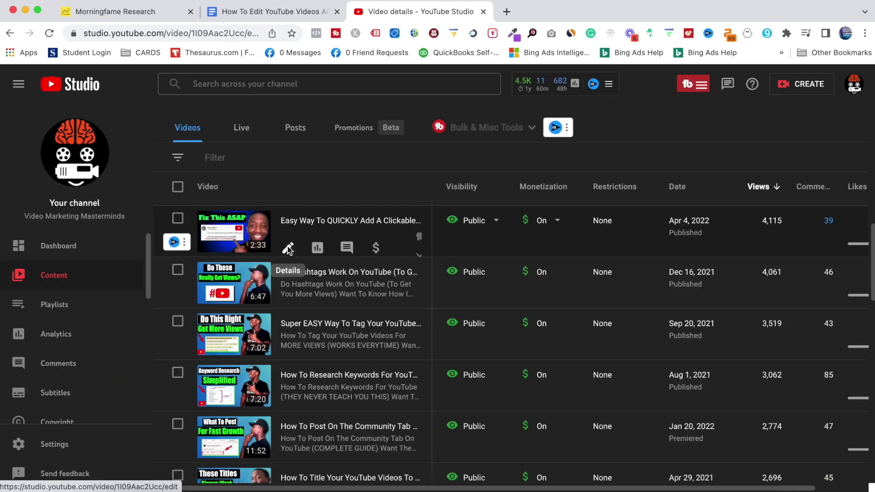
click(280, 255)
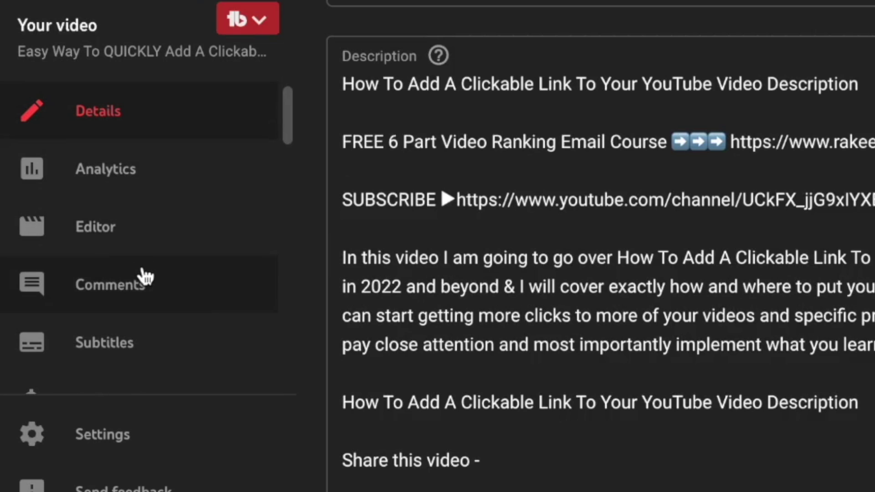
Switch to the Video editor for the clickable-link video
click(127, 233)
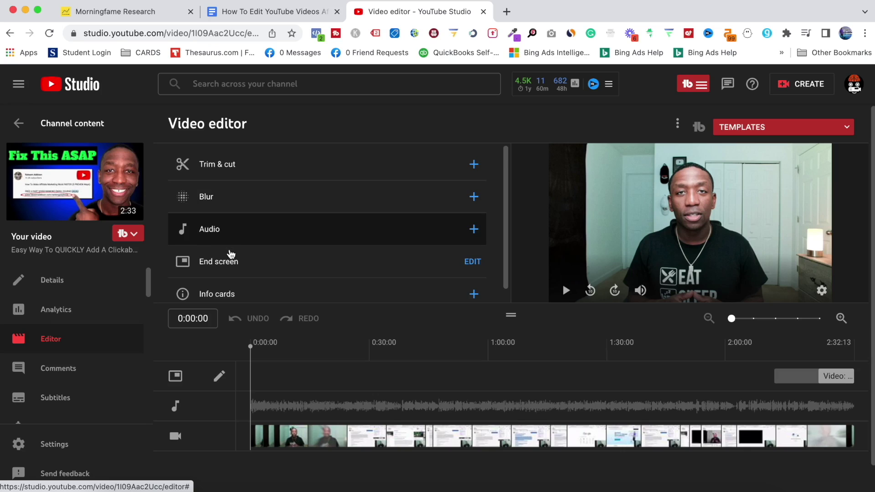
Start Trim & cut, with the trim box spanning the full 2:32 timeline
scroll(227, 260, down, 1)
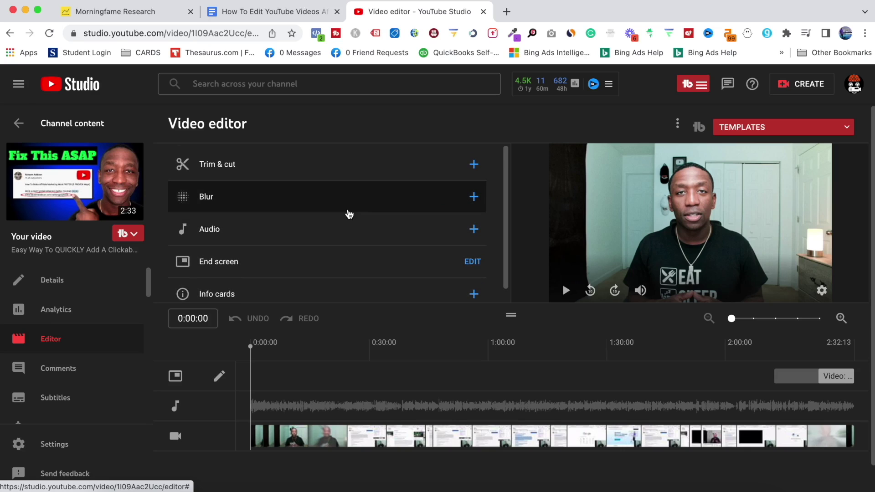
scroll(321, 170, up, 1)
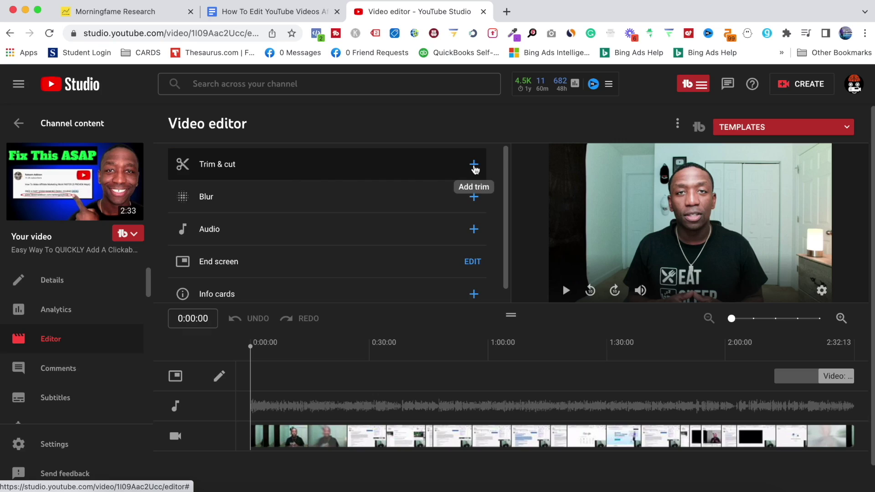
click(474, 165)
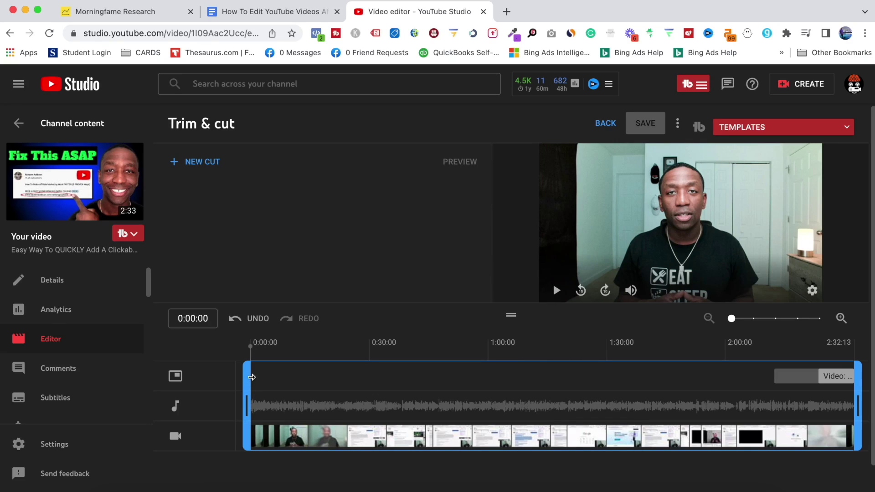
Move the video's trim start point to 0:08
drag(251, 377, 315, 382)
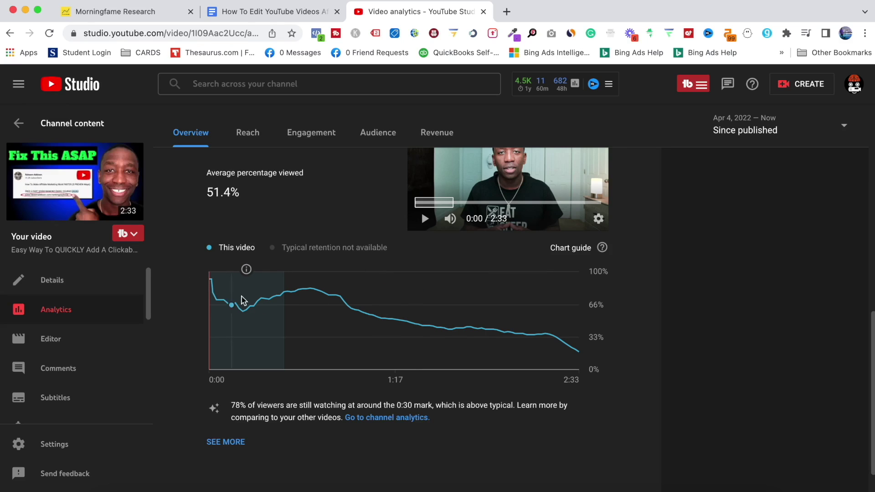
Go back from Analytics to the clickable-link video's editor with its full timeline
mouse_move(246, 297)
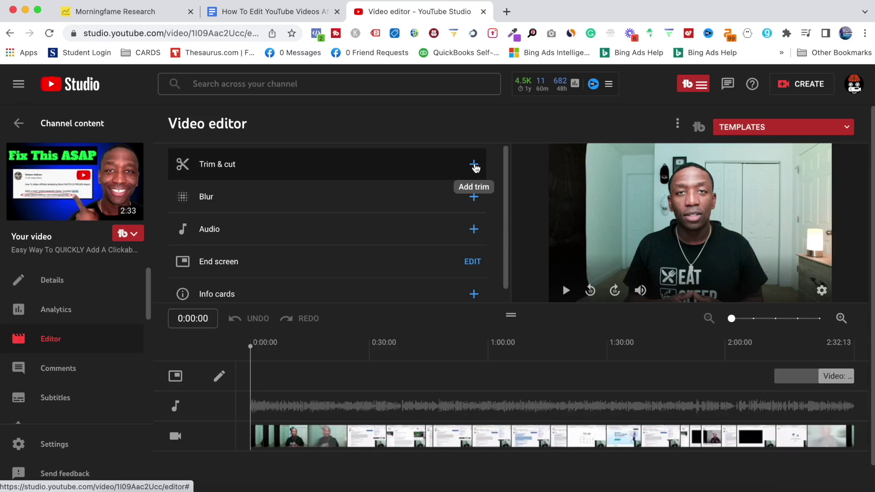
Trim the video to start around 0:12 and end at 2:29:10
click(474, 165)
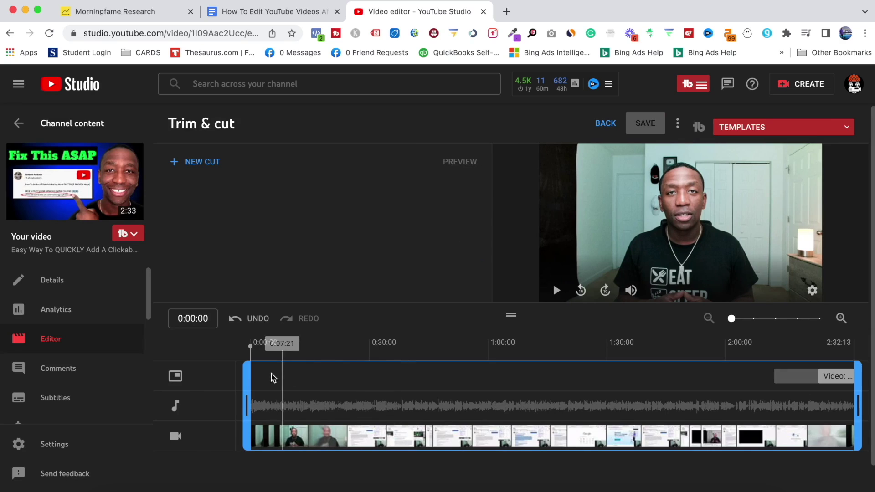
drag(249, 379, 310, 377)
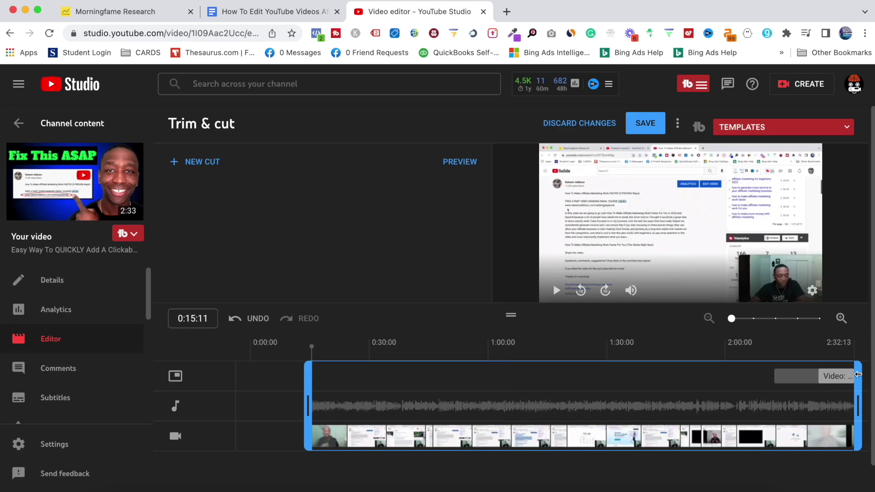
drag(858, 375, 846, 375)
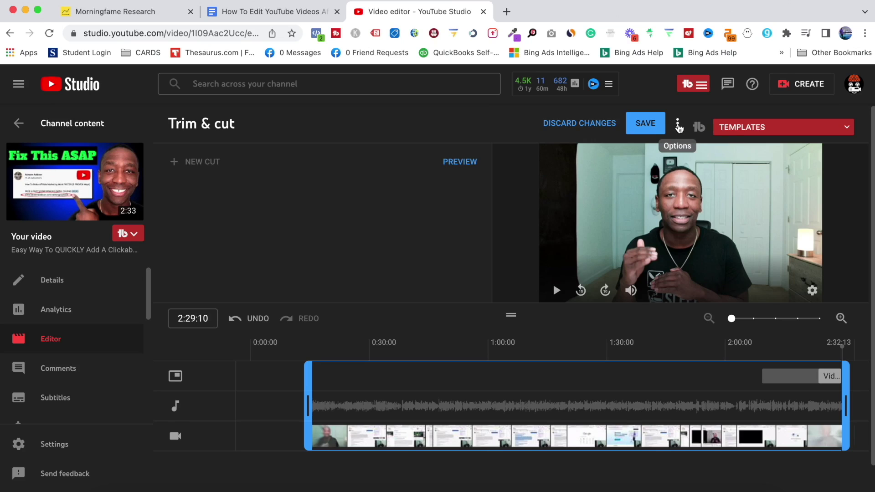
Discard the pending trim, restoring the untrimmed 2:32 timeline
click(678, 126)
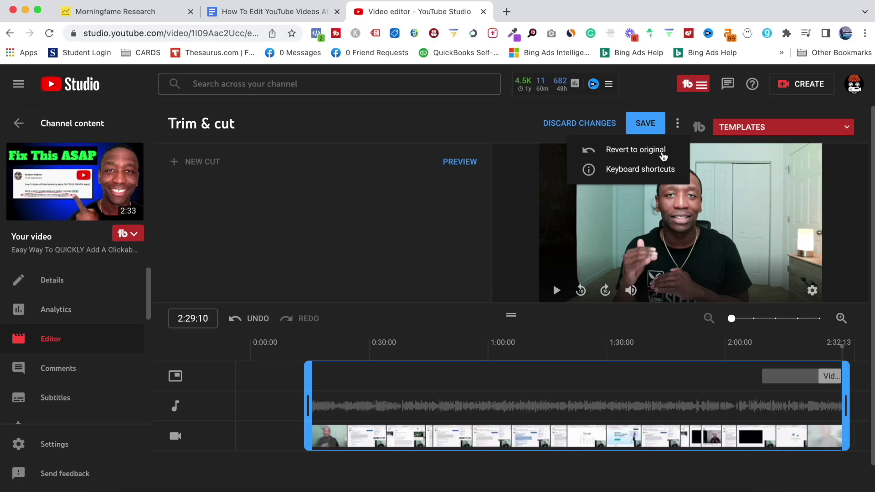
click(565, 127)
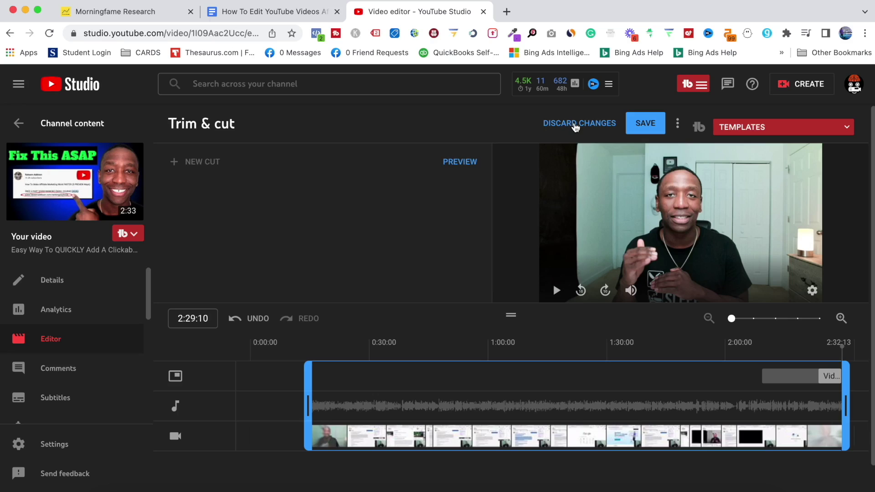
click(575, 126)
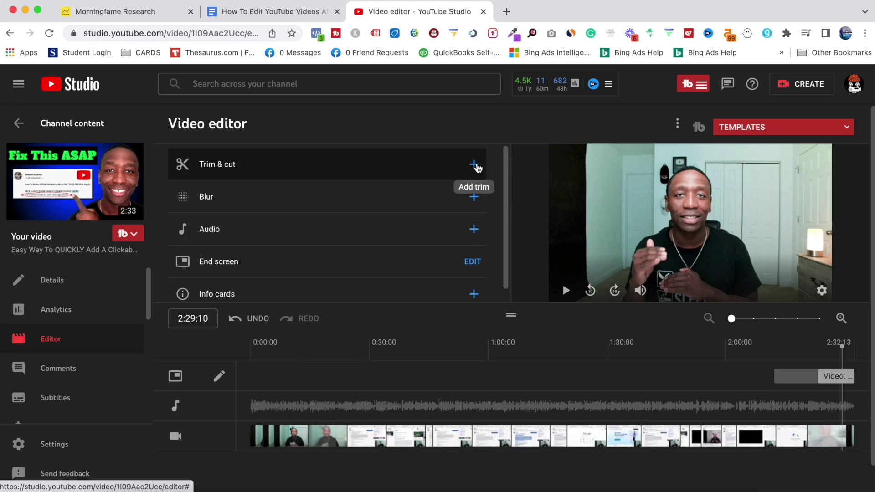
Add Cut 1 removing the section from 1:16:19 to 1:20:03
click(473, 165)
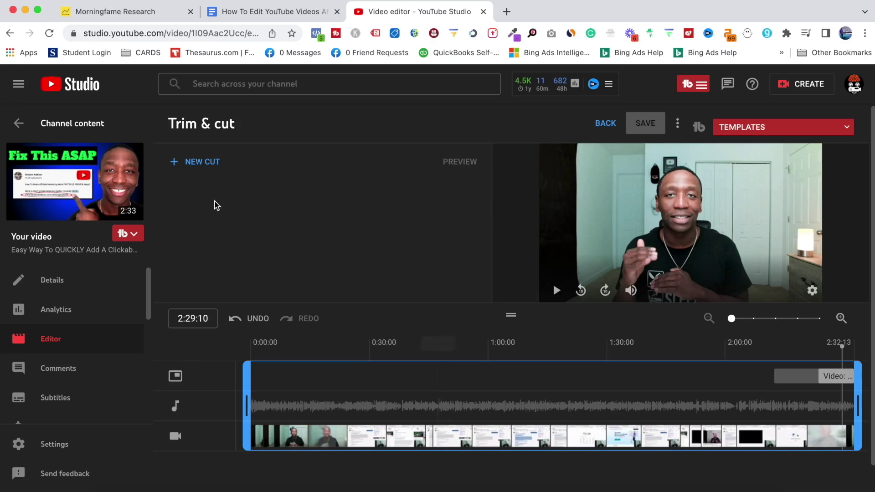
click(200, 163)
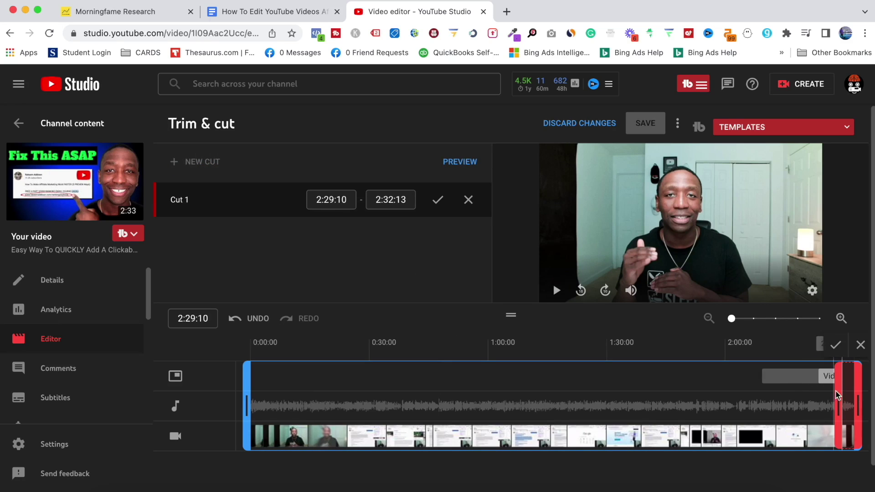
drag(838, 396, 551, 379)
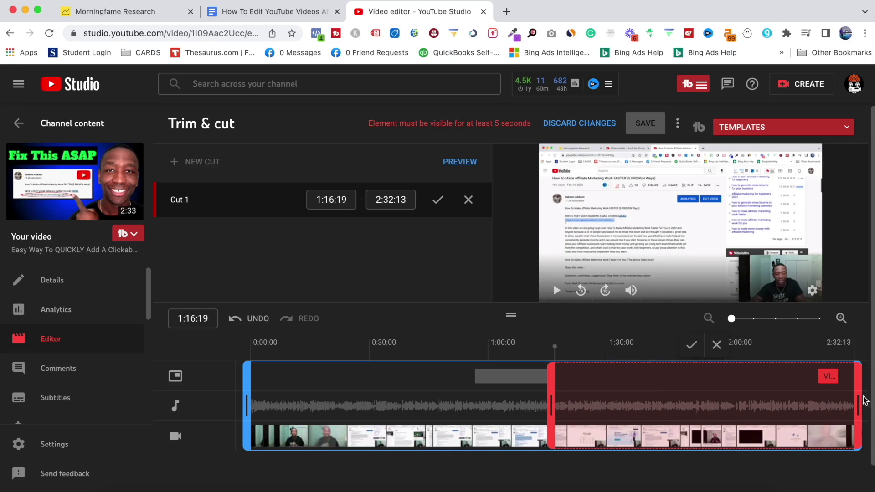
drag(857, 396, 571, 395)
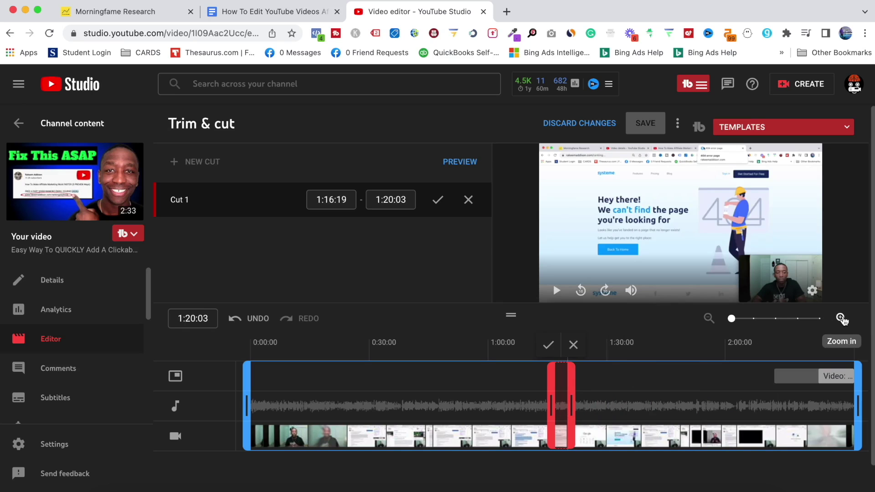
click(841, 318)
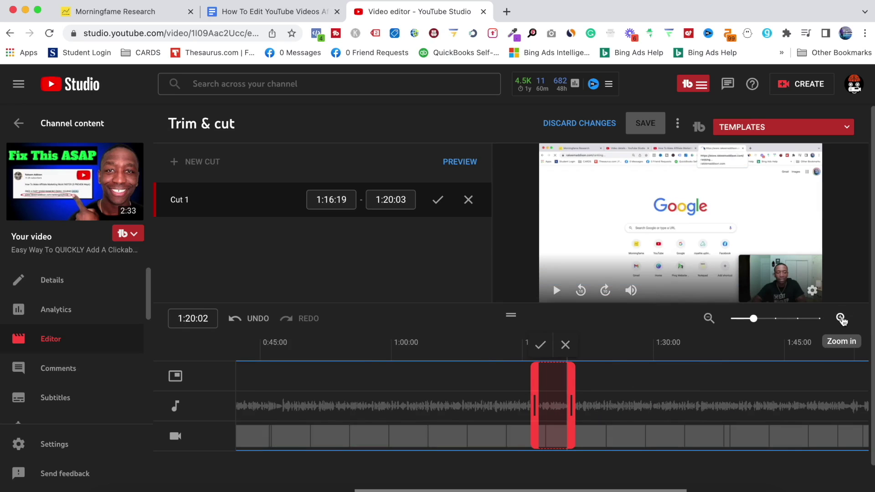
click(841, 318)
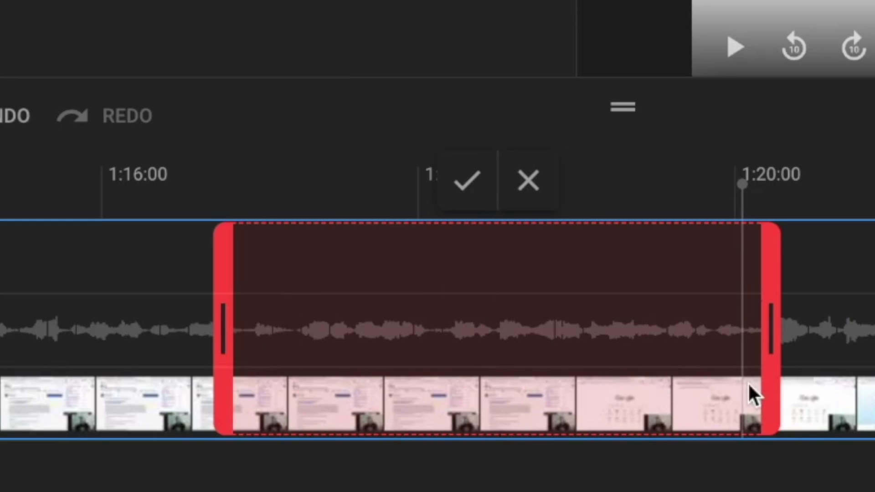
click(467, 182)
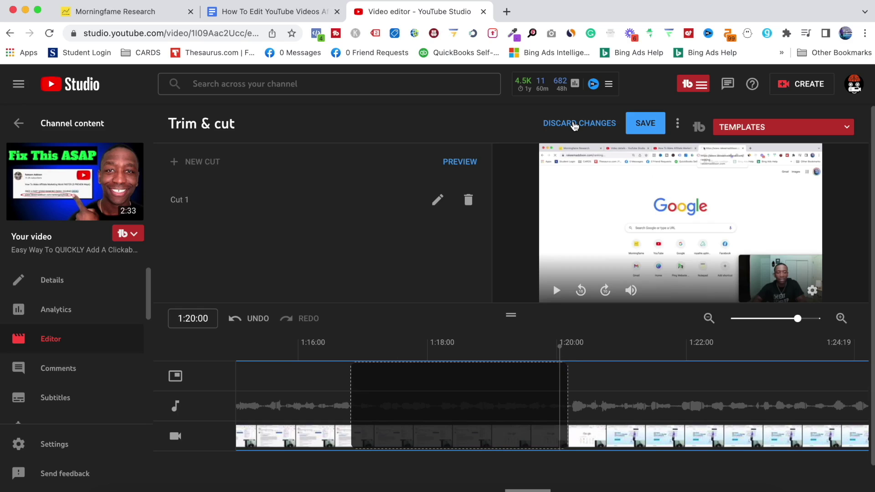
Discard the pending cut and add a custom blur box to the video
click(577, 123)
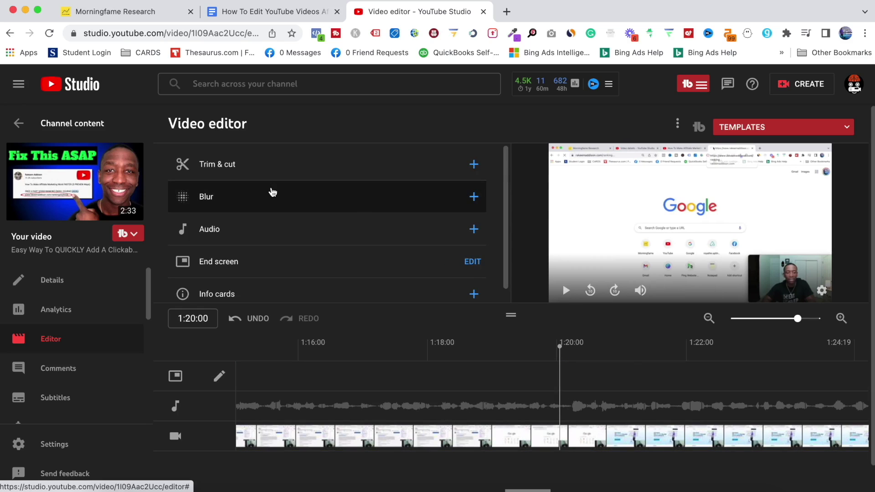
click(475, 199)
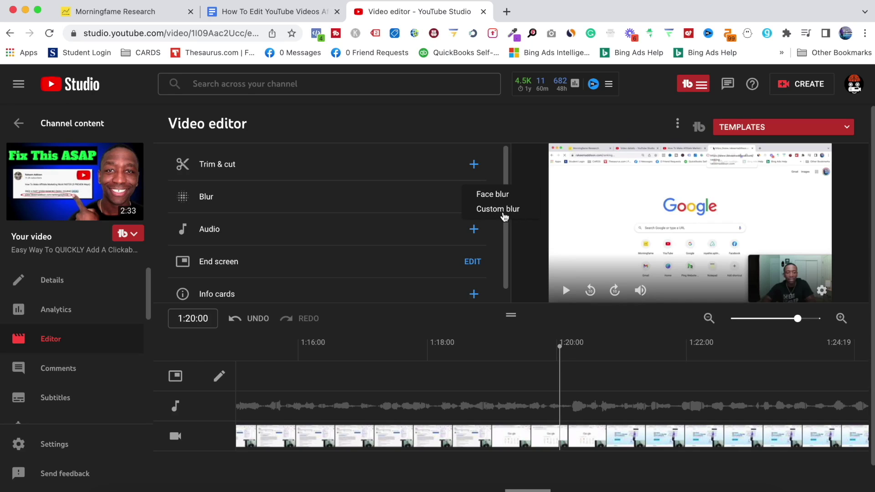
click(490, 210)
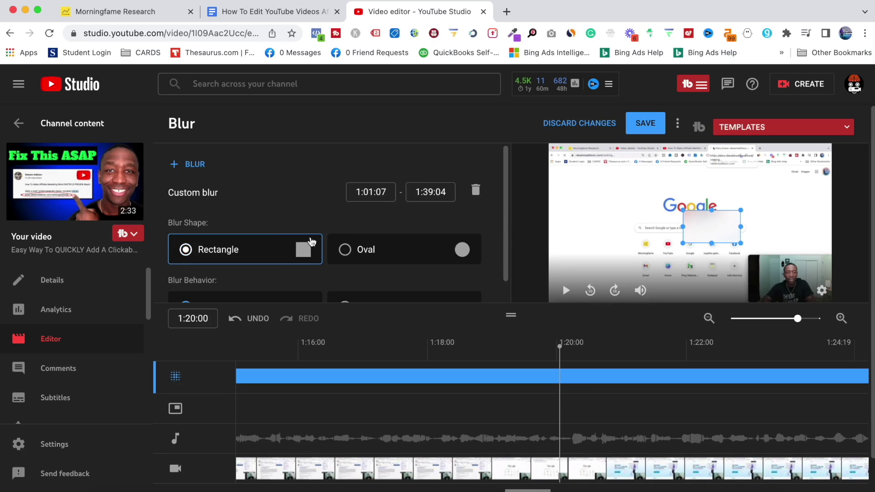
Keep the custom blur rectangular and set it to fix blur position
click(351, 250)
click(187, 252)
scroll(479, 231, down, 1)
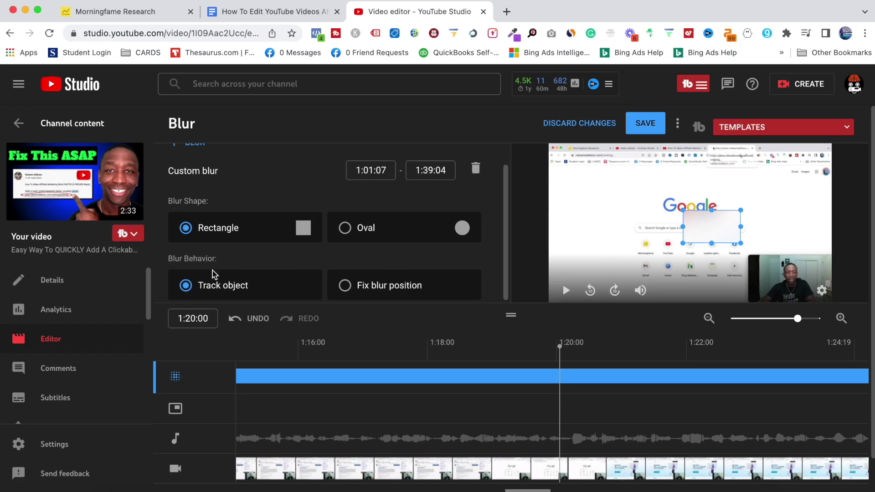
click(199, 294)
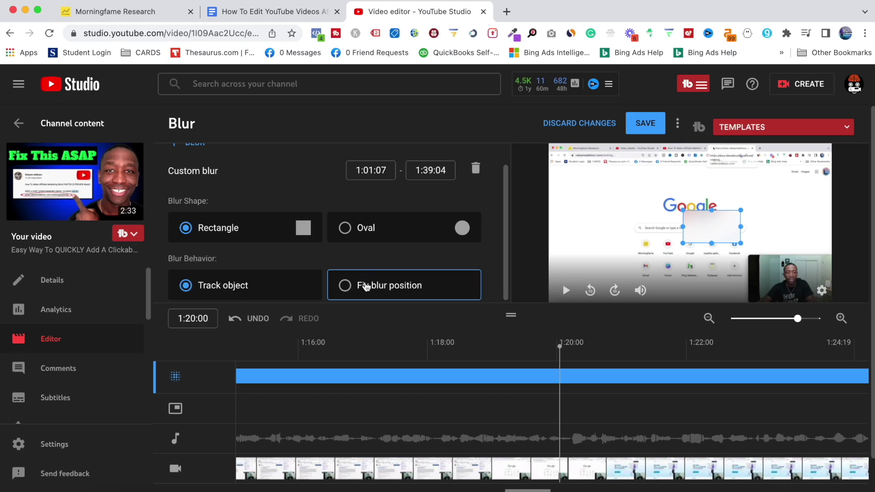
click(345, 286)
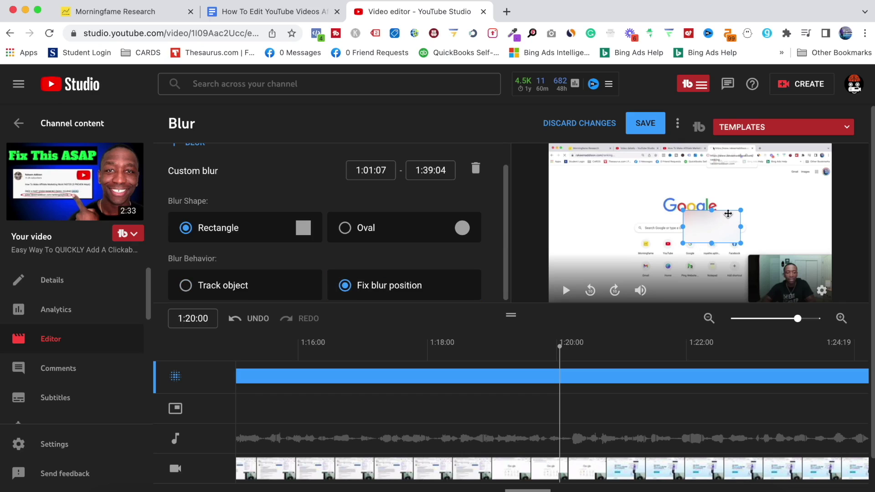
Resize the blur box and position it over the webcam inset in the preview
mouse_move(740, 210)
mouse_down()
mouse_move(789, 163)
mouse_move(750, 213)
mouse_move(724, 222)
mouse_move(740, 215)
mouse_up()
drag(711, 223, 788, 268)
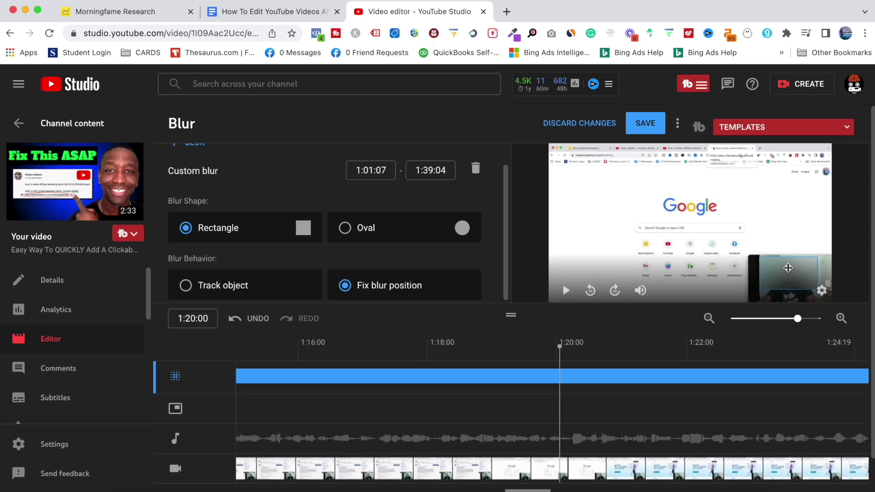
scroll(422, 203, down, 2)
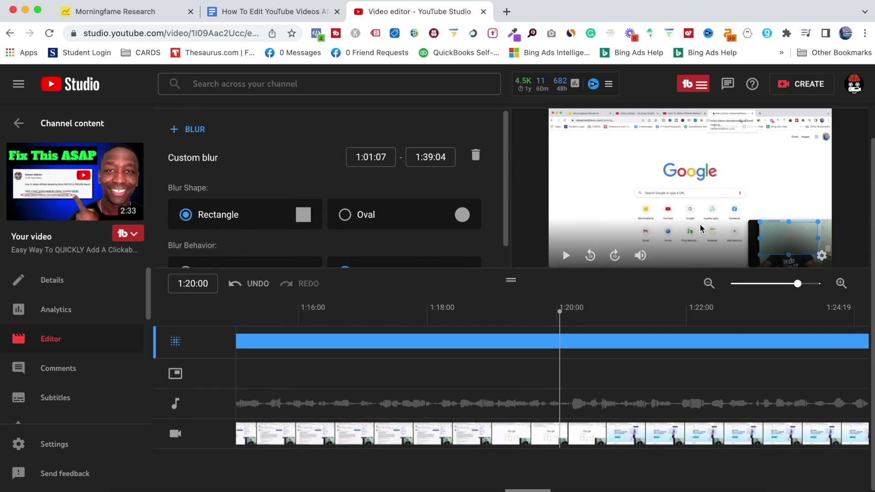
scroll(700, 228, up, 2)
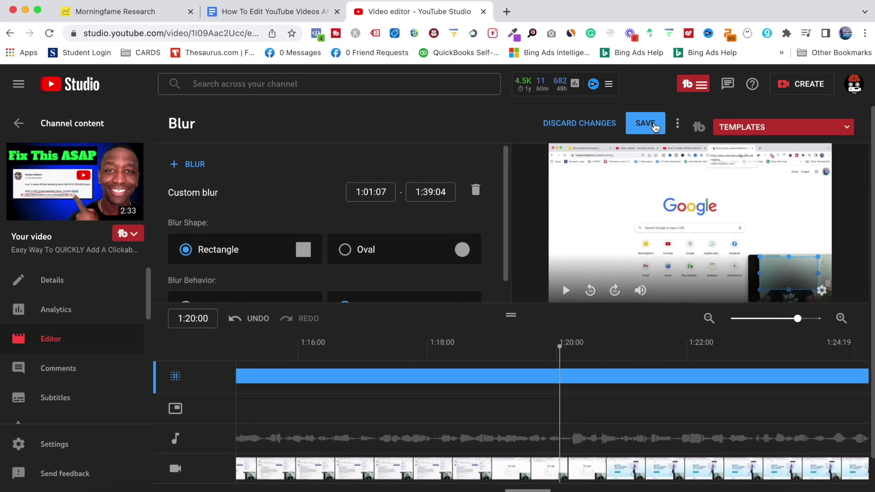
Discard the blur changes, returning to the editor's tool list
click(678, 125)
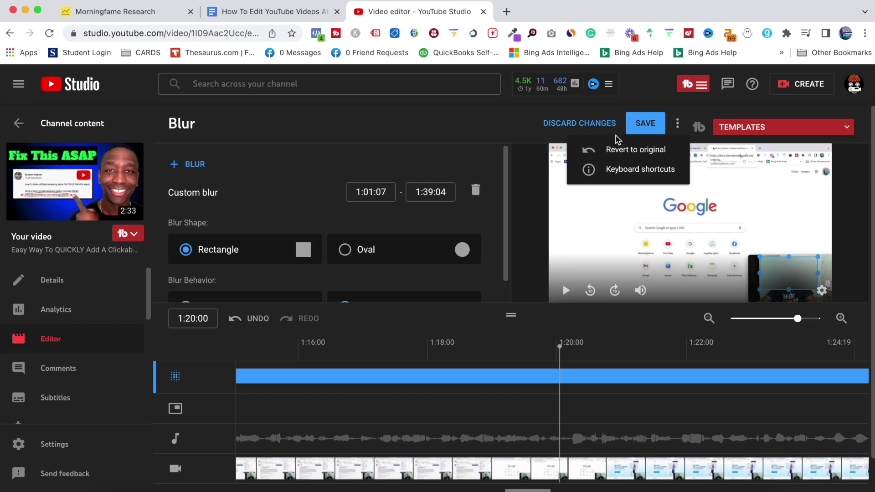
click(562, 127)
click(555, 127)
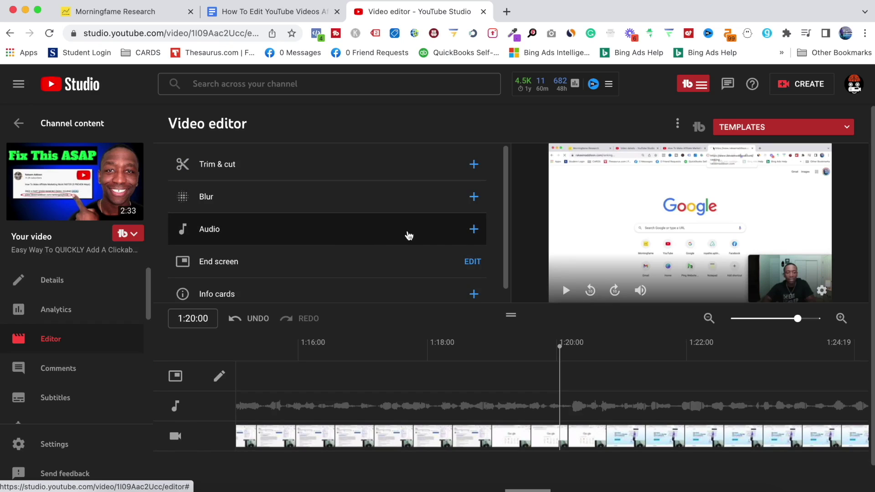
click(474, 230)
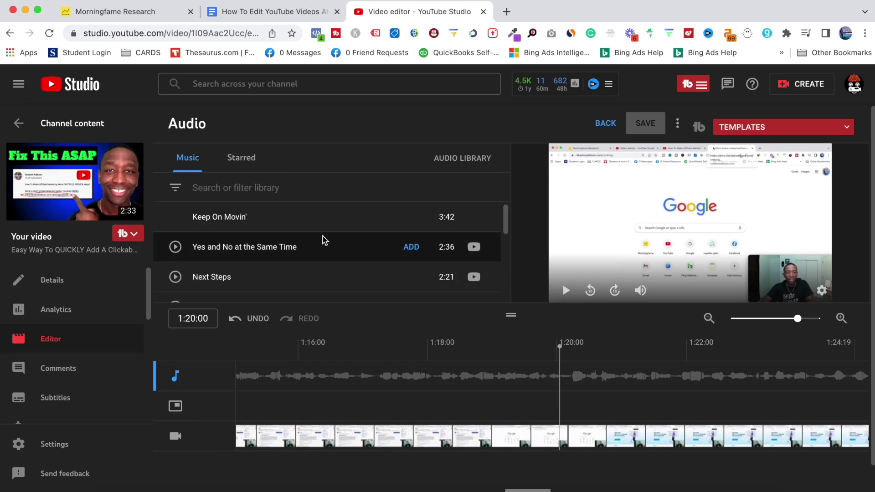
scroll(323, 236, down, 5)
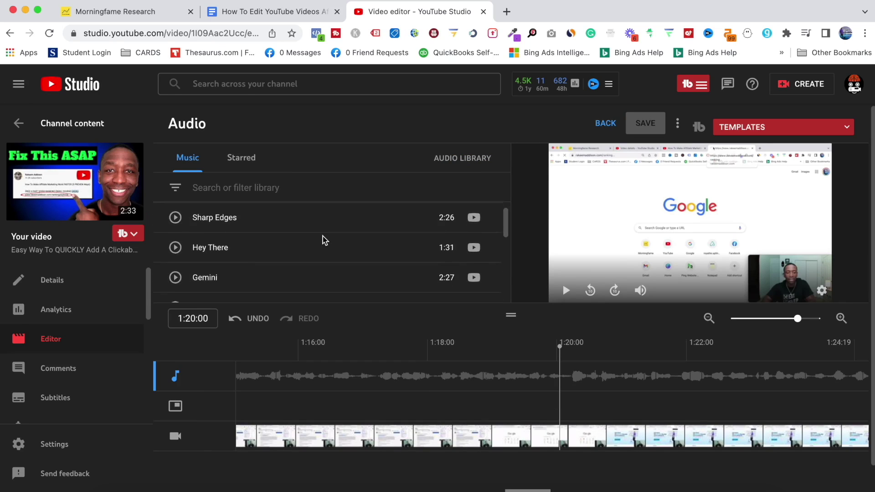
scroll(323, 236, down, 3)
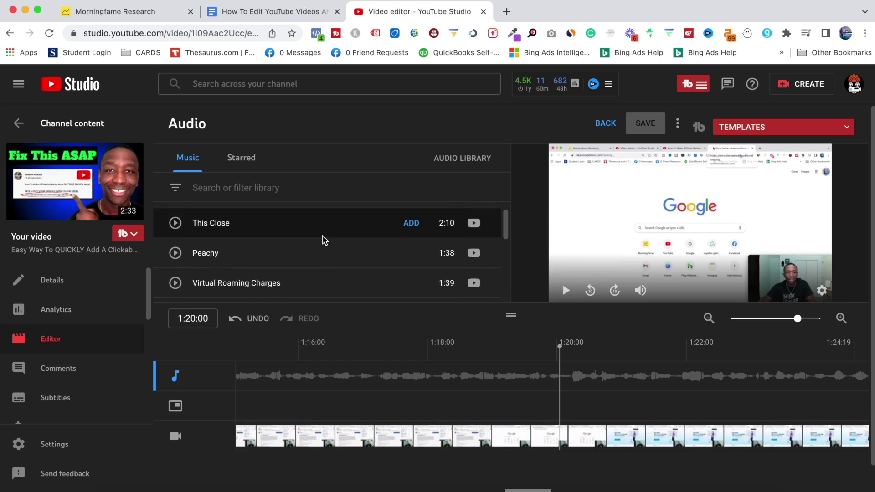
scroll(322, 236, up, 4)
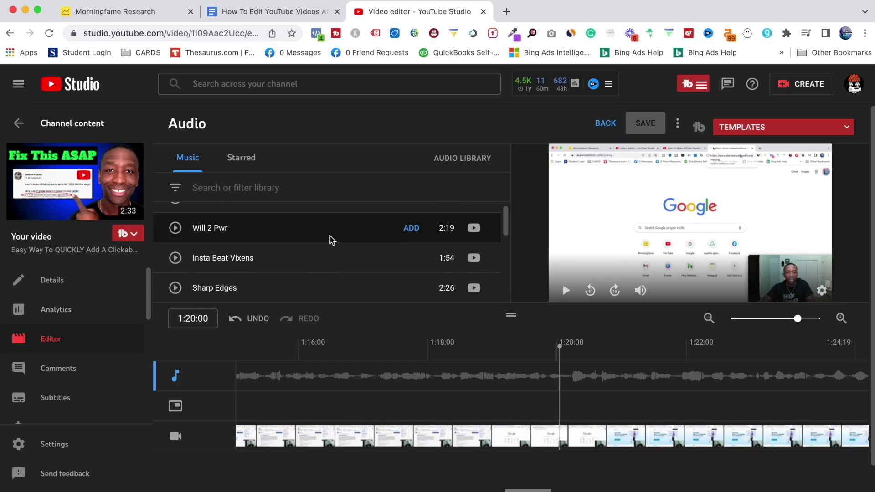
click(416, 231)
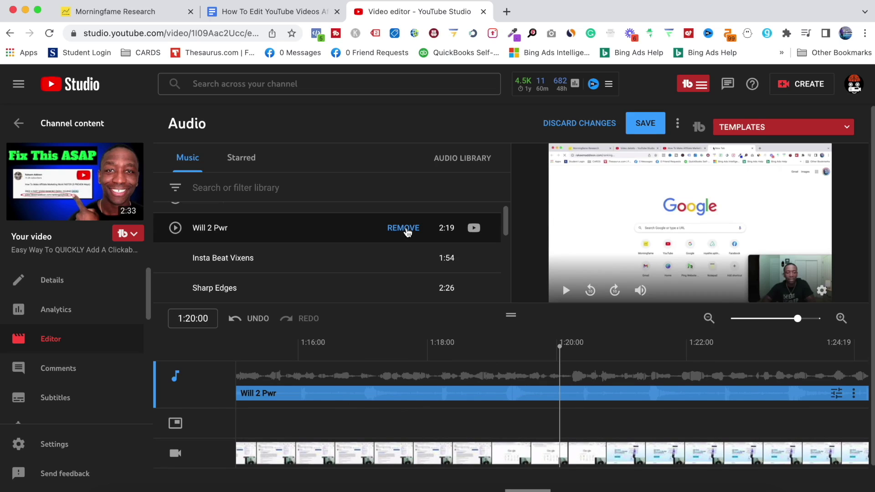
click(407, 233)
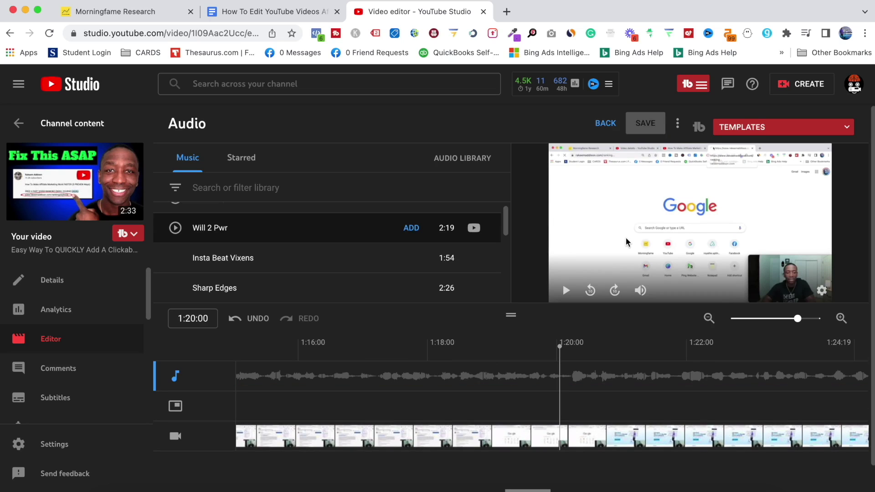
click(606, 124)
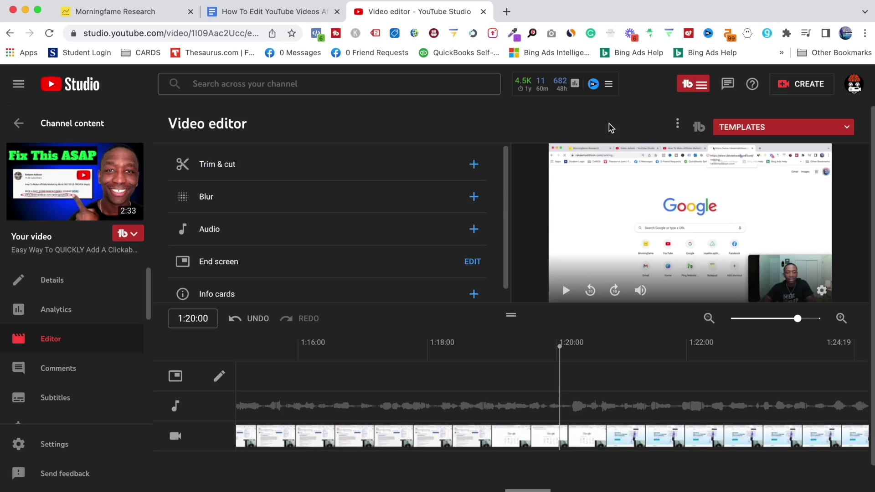
click(473, 263)
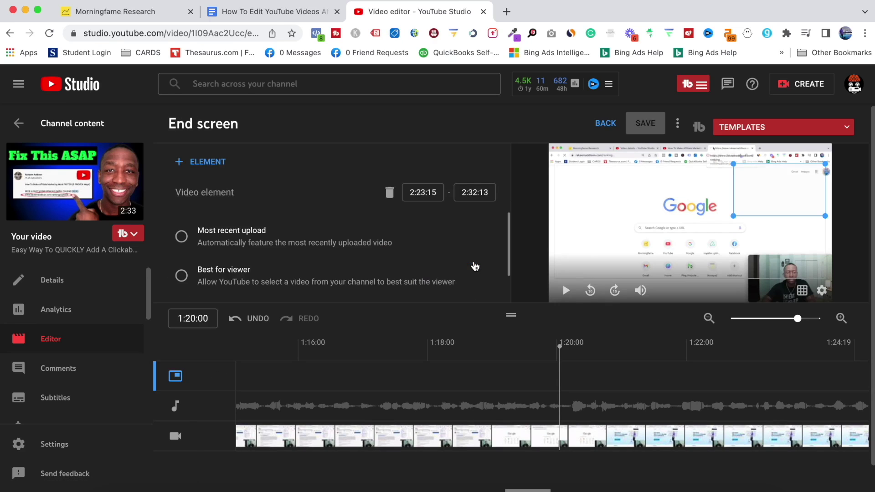
scroll(474, 266, up, 1)
click(206, 163)
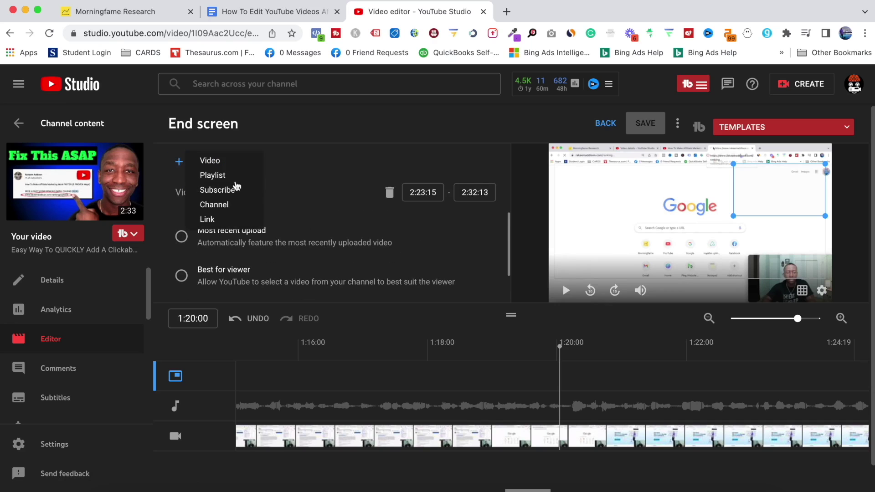
click(339, 158)
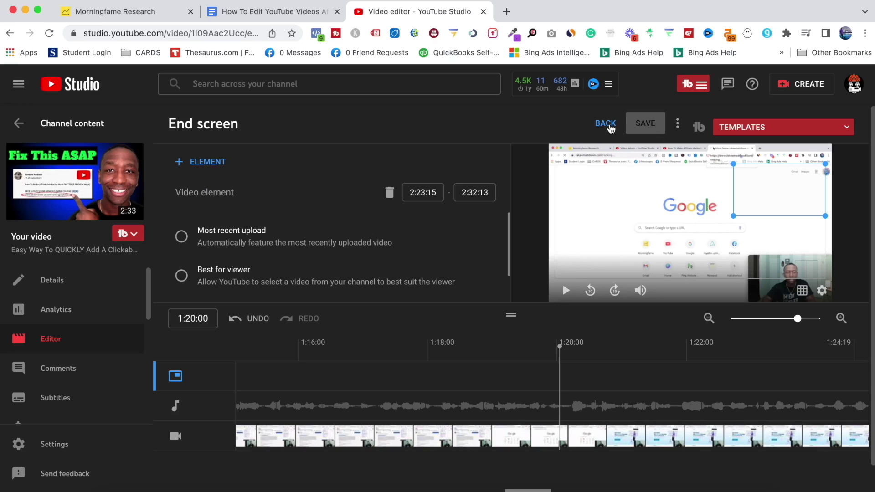
click(606, 124)
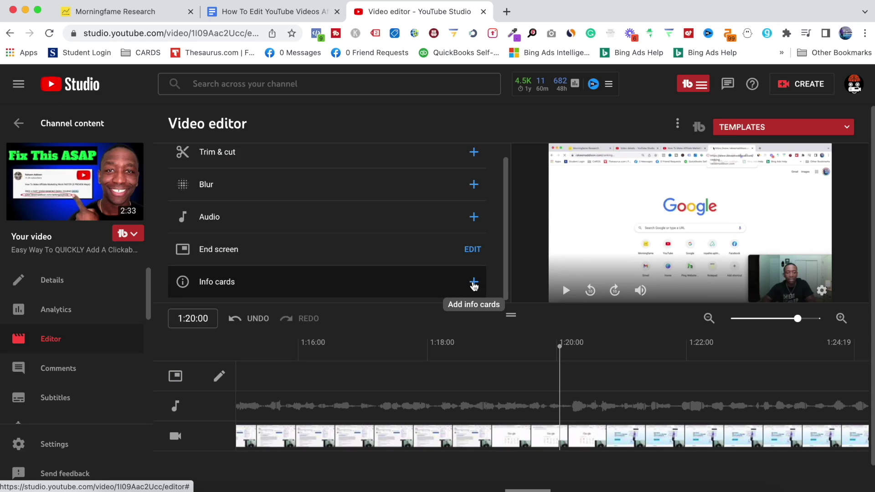
Add a Video info card for 'How To Block SPAM Links In YouTube Comments (2022 Update)' at 1:20:11
click(474, 283)
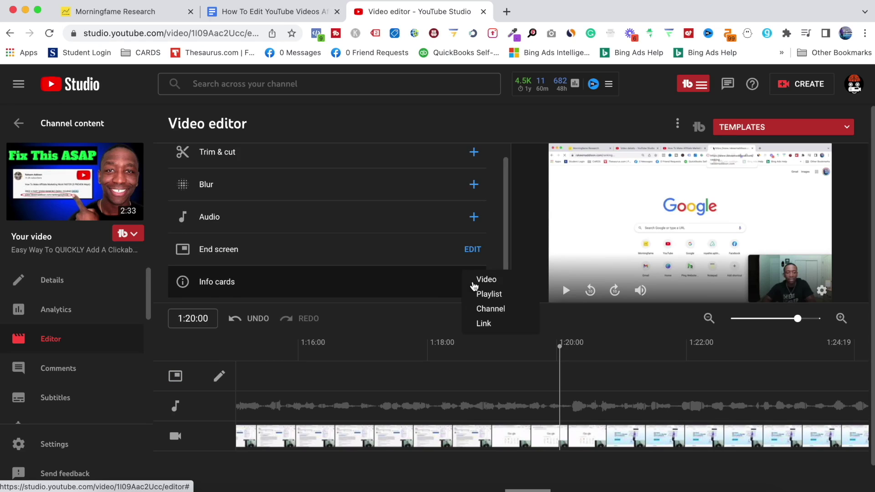
click(495, 279)
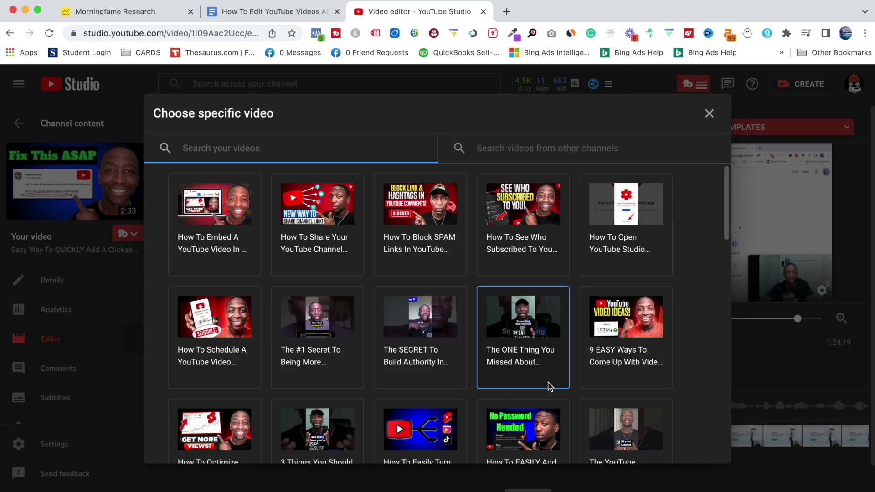
click(429, 199)
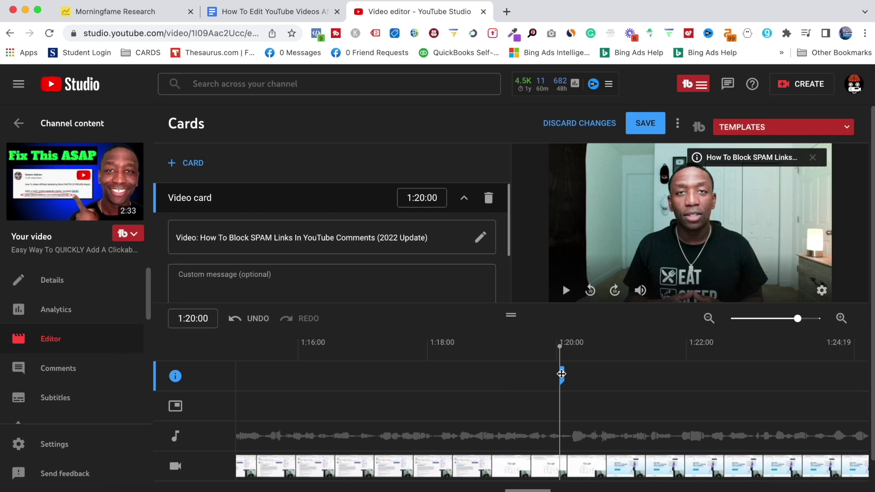
mouse_move(562, 373)
mouse_down()
mouse_move(531, 374)
mouse_move(592, 373)
mouse_up()
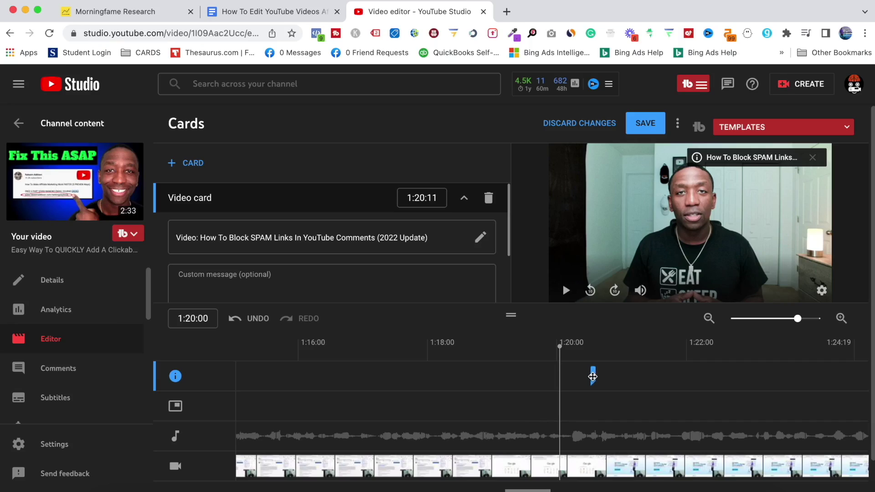